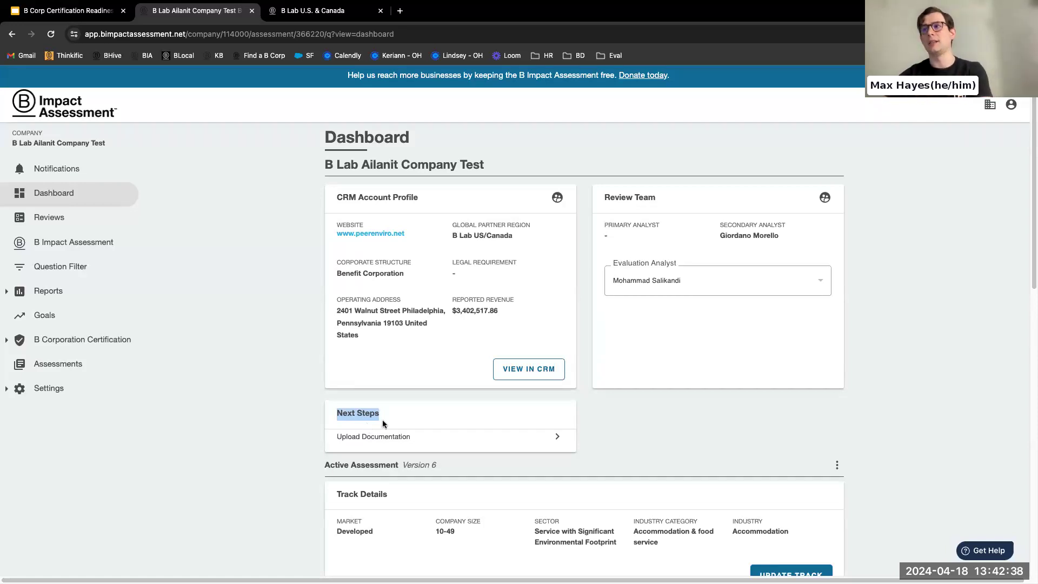
Review the dashboard's next steps, track details and B Impact Assessment score summary.
scroll(1031, 256, "down", 3)
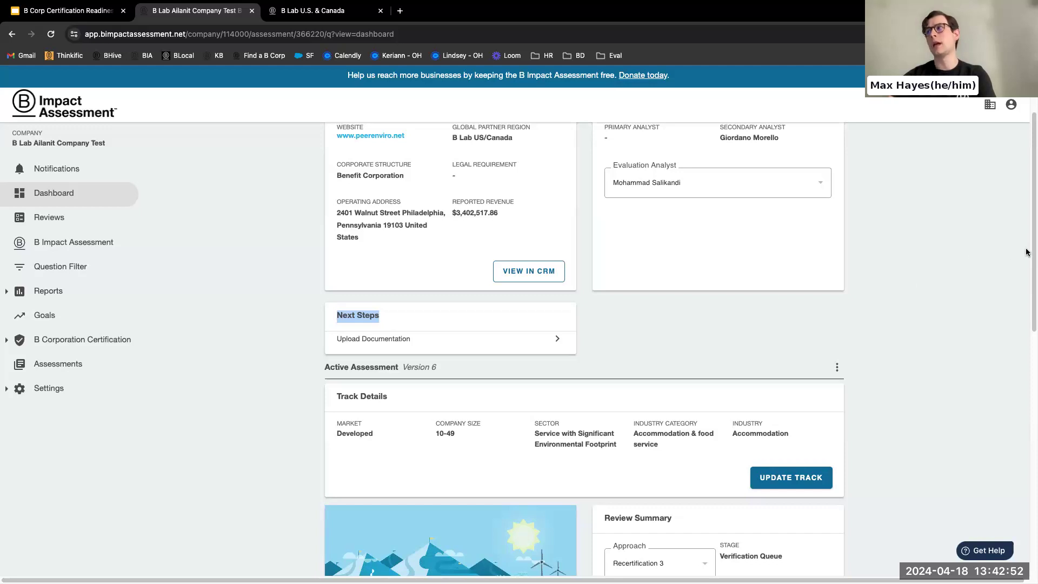
left_click_drag(1030, 246, 1024, 325)
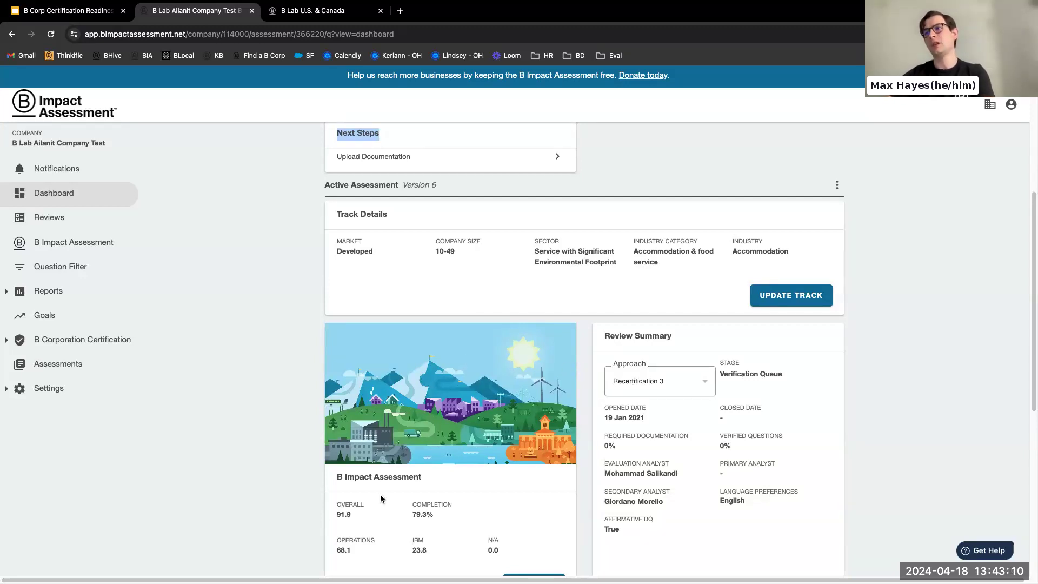
left_click_drag(332, 503, 497, 550)
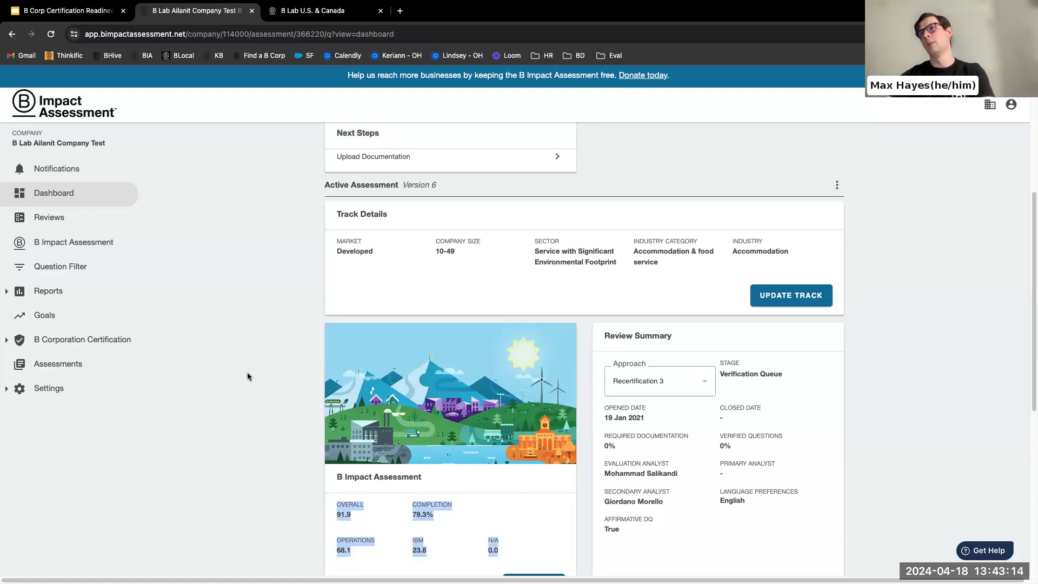
Open the Recertification 3 review and examine its Evaluation Queue and Evaluation stages.
left_click(44, 223)
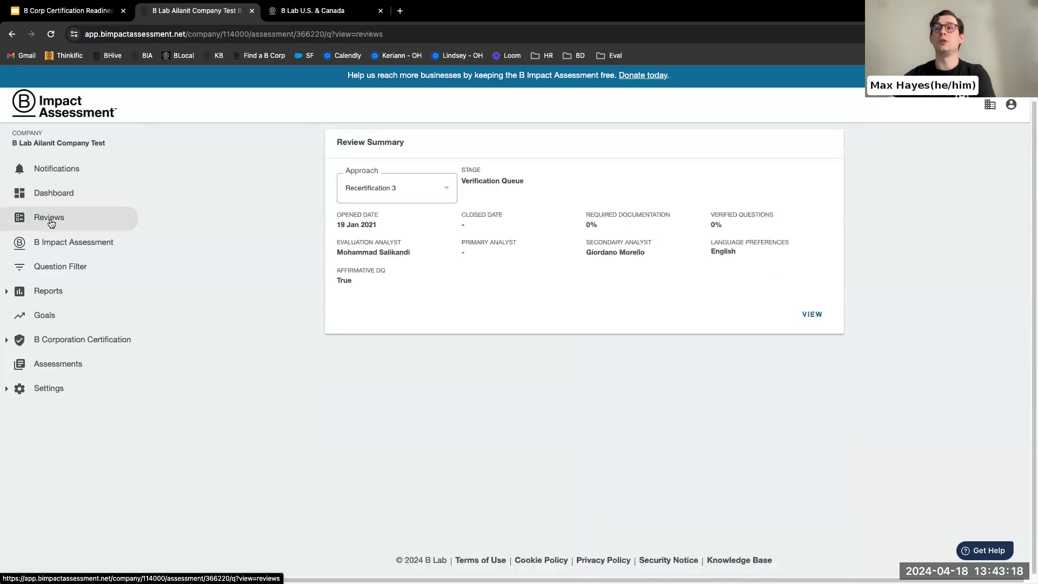
left_click(817, 314)
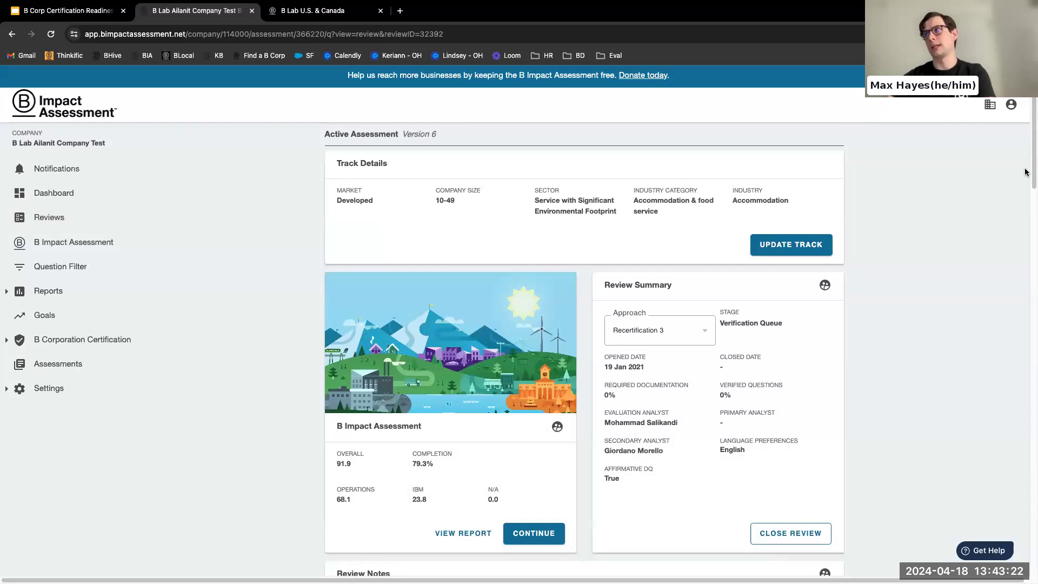
left_click_drag(1032, 172, 1032, 262)
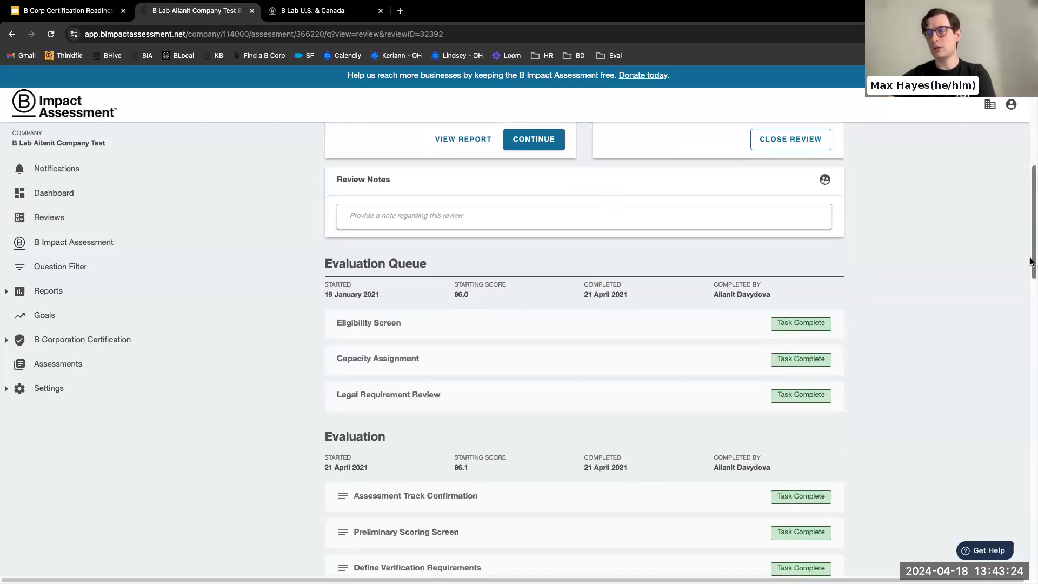
left_click_drag(430, 265, 324, 260)
left_click_drag(385, 439, 277, 430)
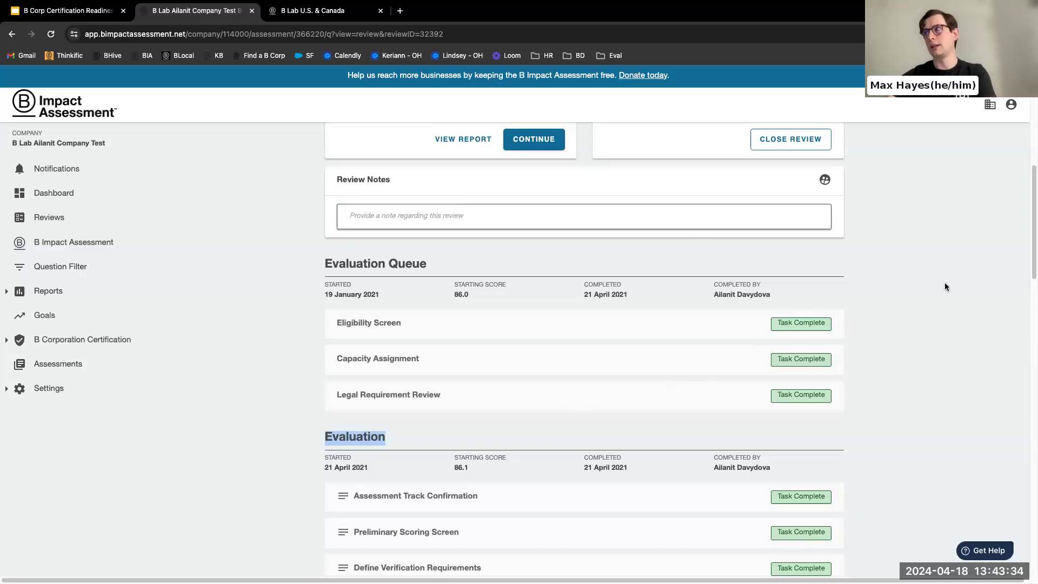
Inspect the details of the Evaluation stage's tasks, starting with Assessment Track Confirmation, and collapse them again.
left_click_drag(1031, 248, 1031, 287)
left_click(689, 452)
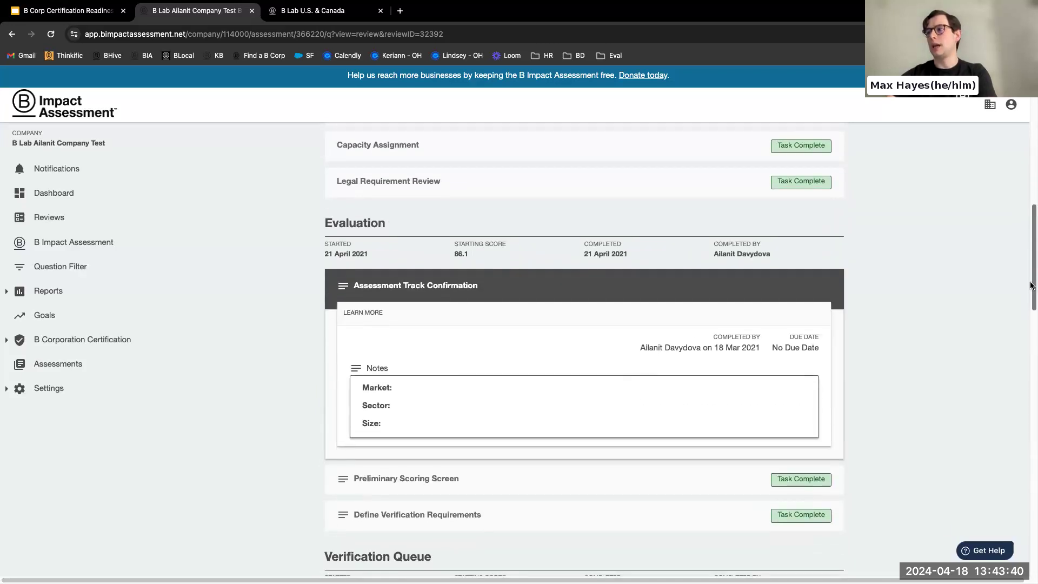
left_click(614, 287)
left_click(541, 326)
left_click(540, 327)
left_click(532, 358)
left_click(532, 358)
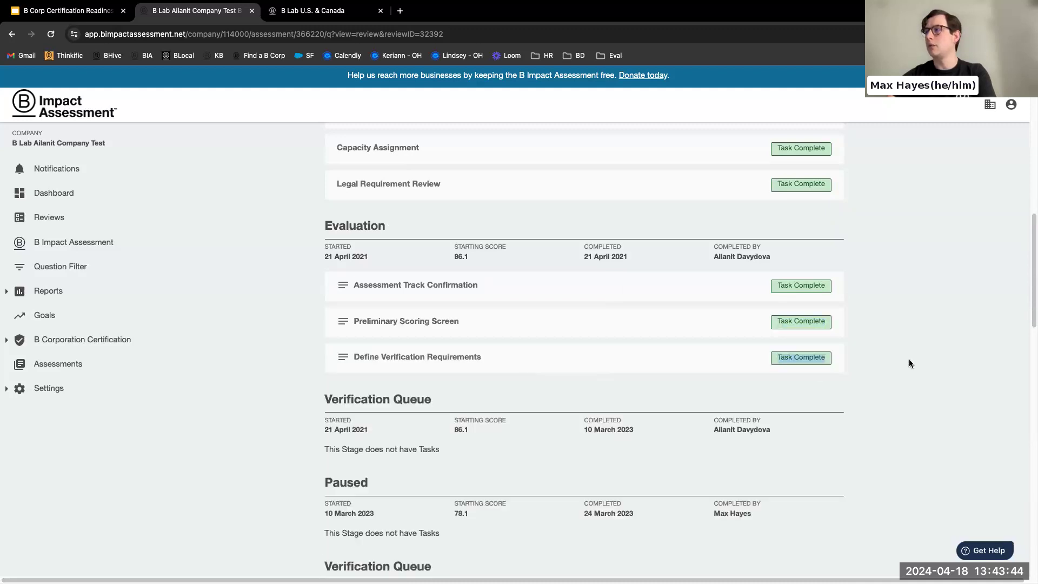
Read the public comments in the Paused stage's second Resume Review task, including the request to comment when ready, and collapse it.
scroll(910, 363, "down", 6)
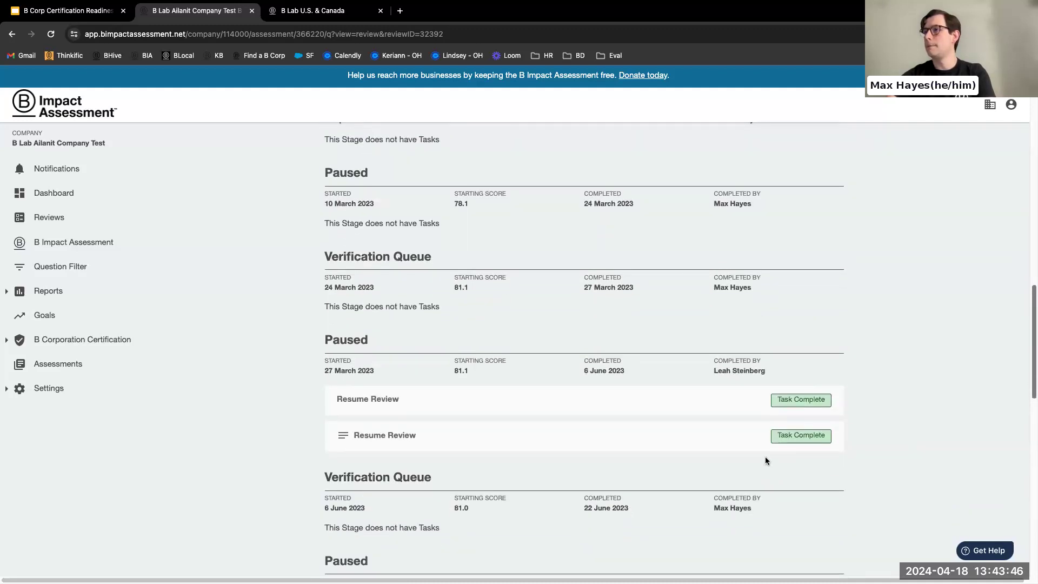
left_click(709, 432)
left_click_drag(1031, 339, 1031, 392)
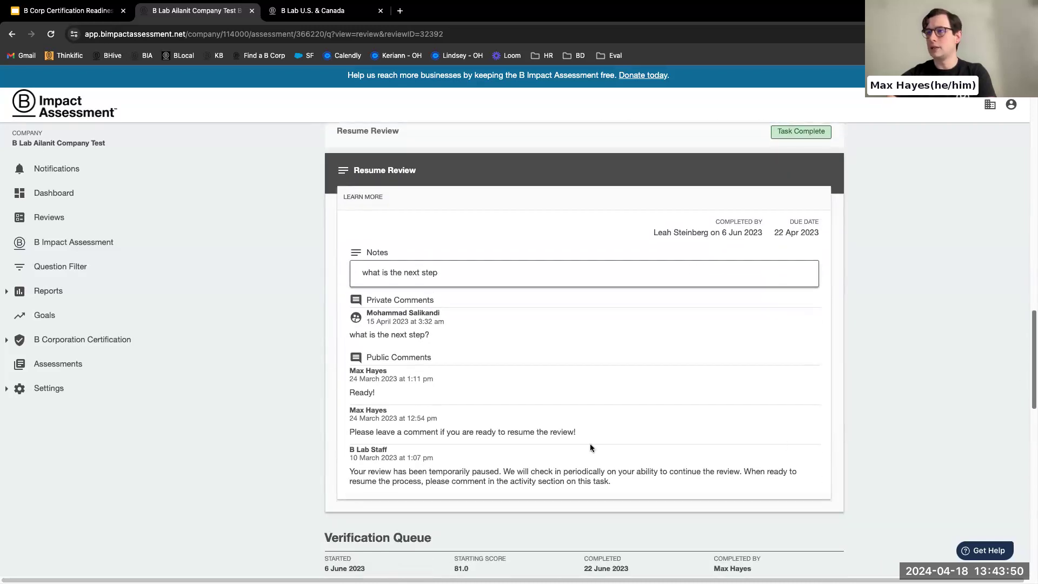
left_click_drag(351, 451, 601, 483)
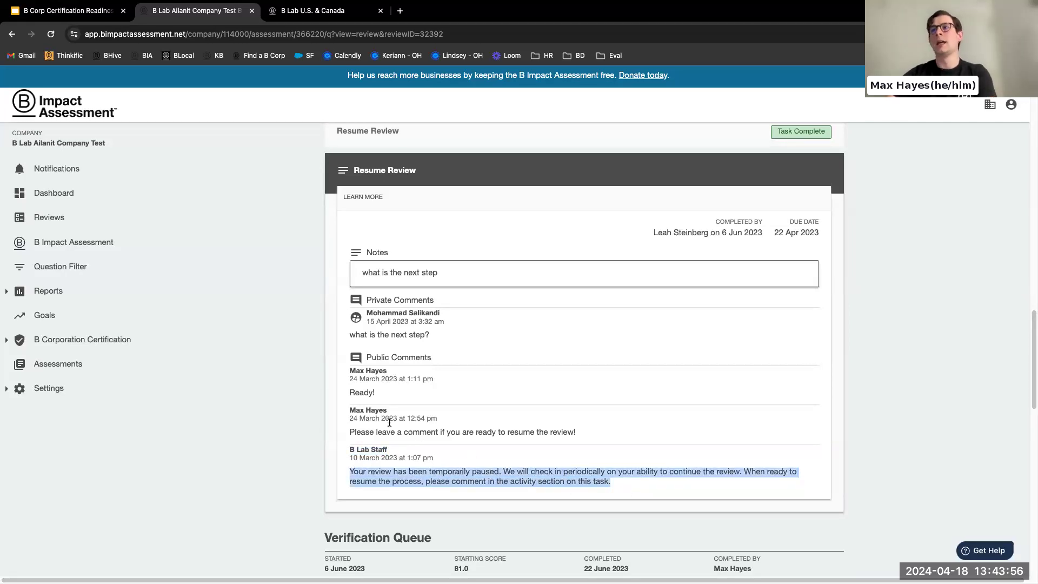
left_click(365, 435)
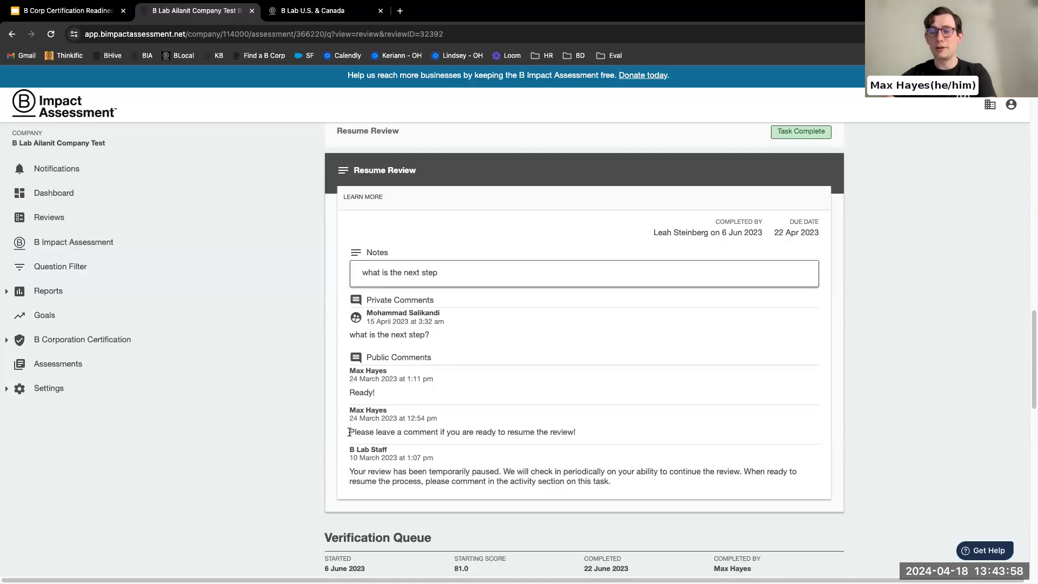
left_click_drag(349, 432, 544, 445)
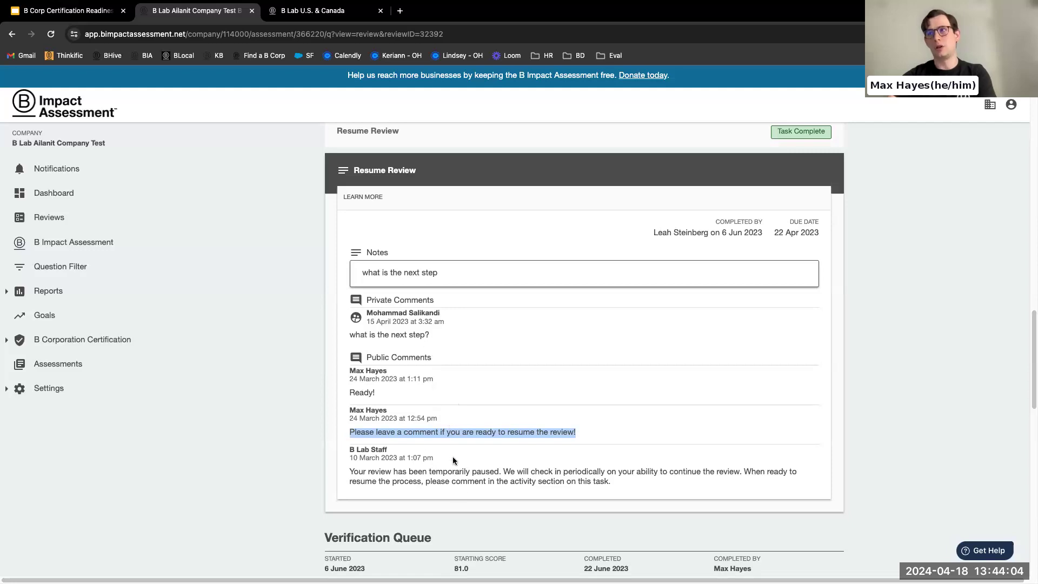
left_click(412, 168)
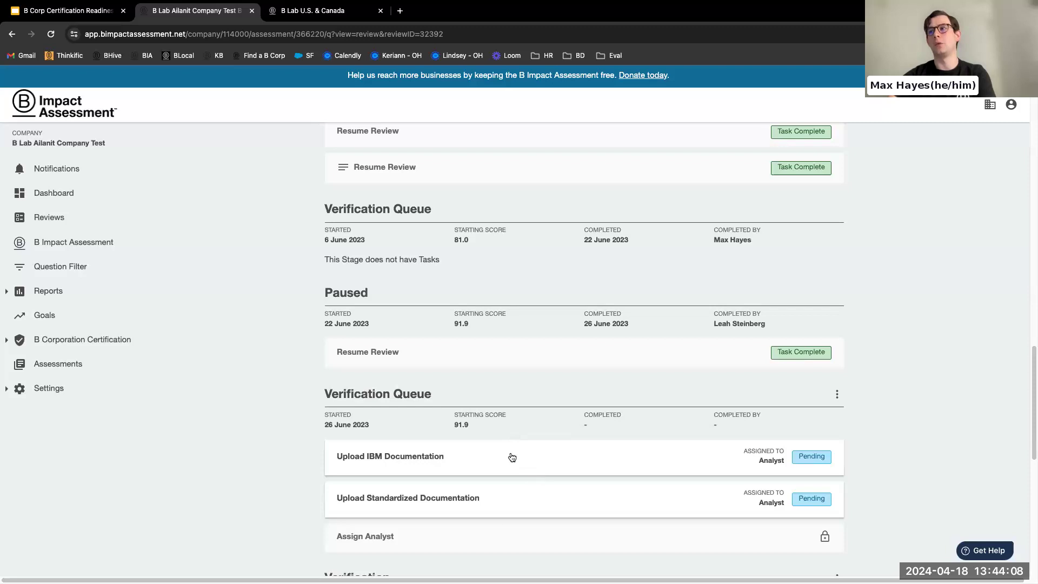
Post the public comment "done" on the pending Upload IBM Documentation task in the Verification Queue.
left_click(512, 457)
left_click_drag(1031, 328, 1032, 358)
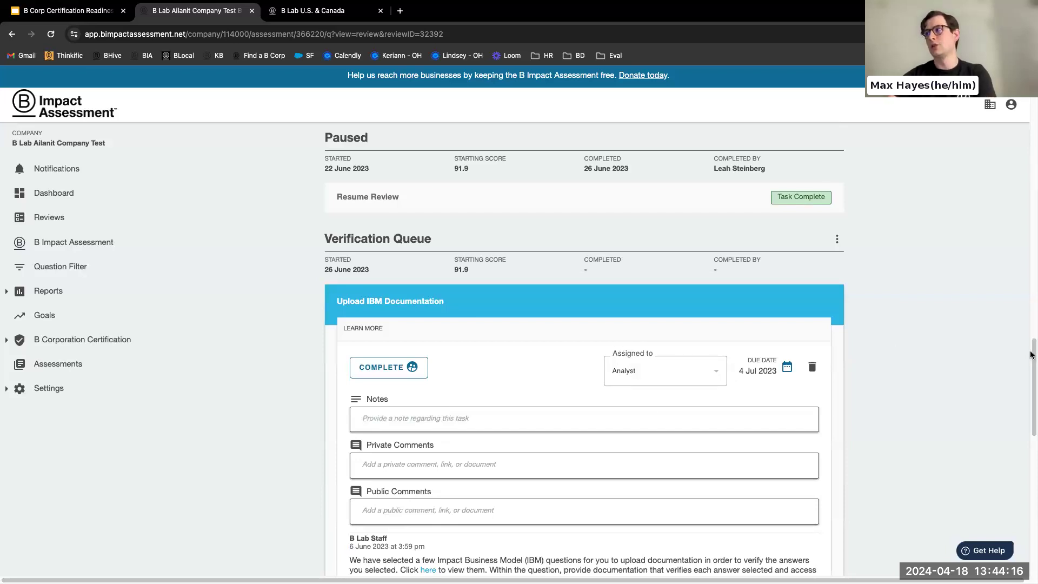
scroll(1031, 355, "down", 1)
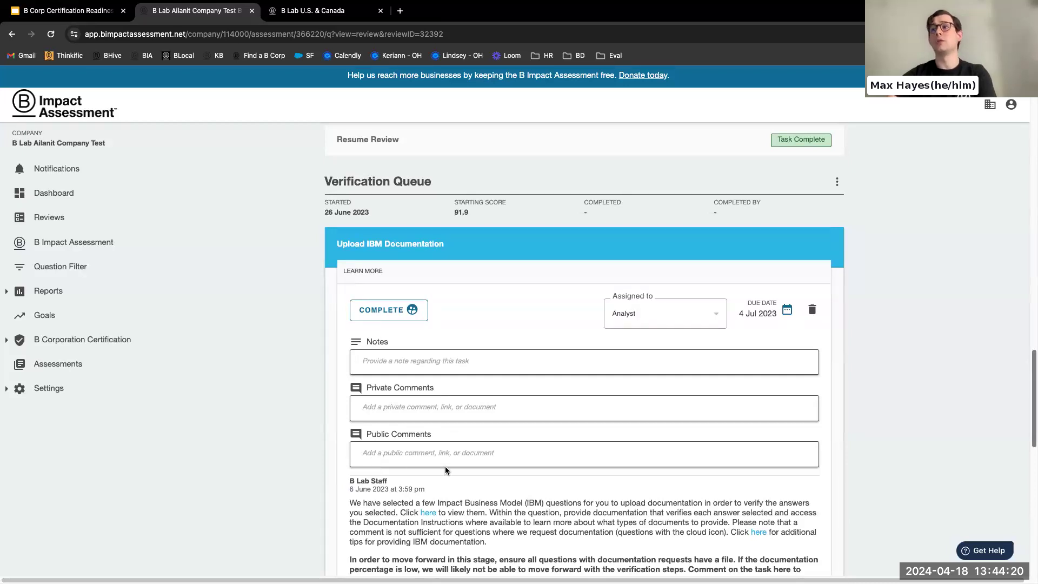
left_click(373, 454)
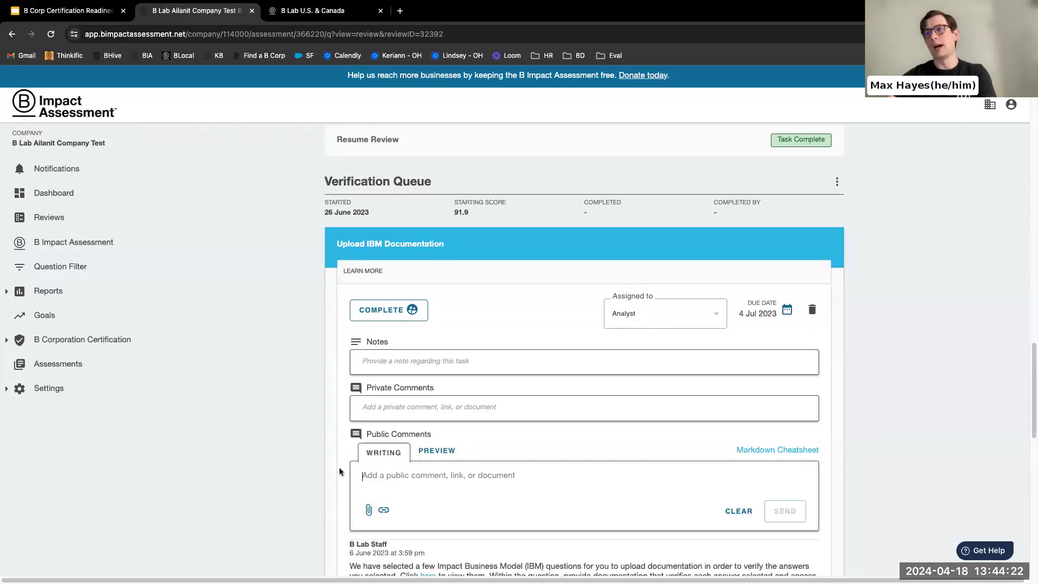
type("done")
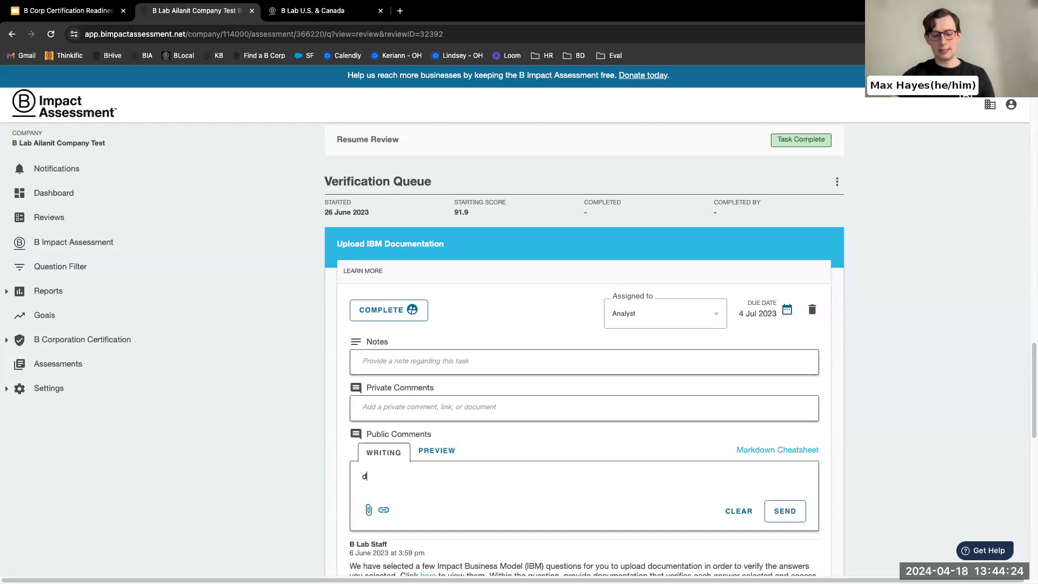
left_click(784, 511)
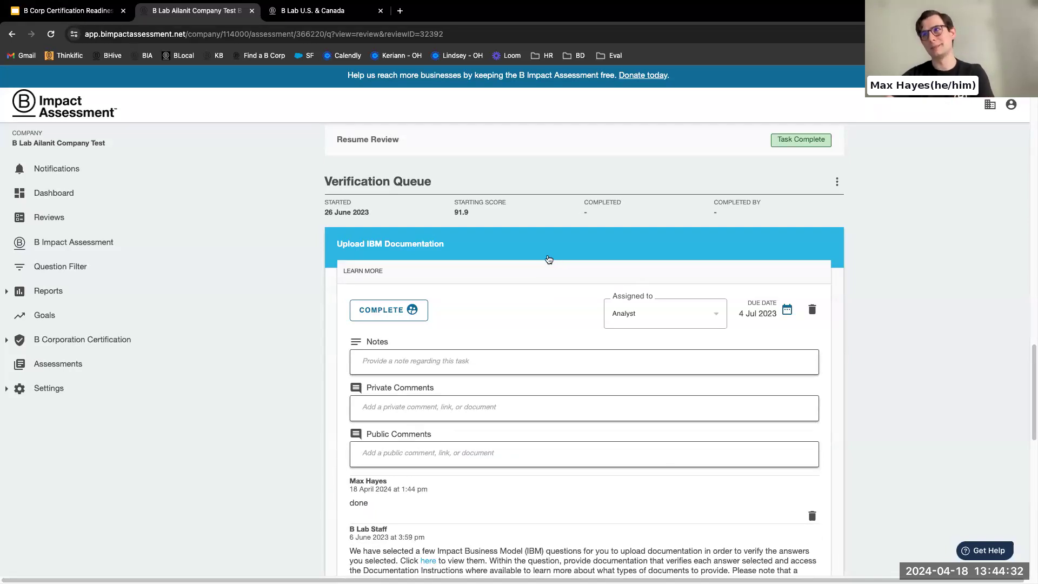
Open the Verification Report and look through its questions from Customers back up to Governance.
left_click(8, 292)
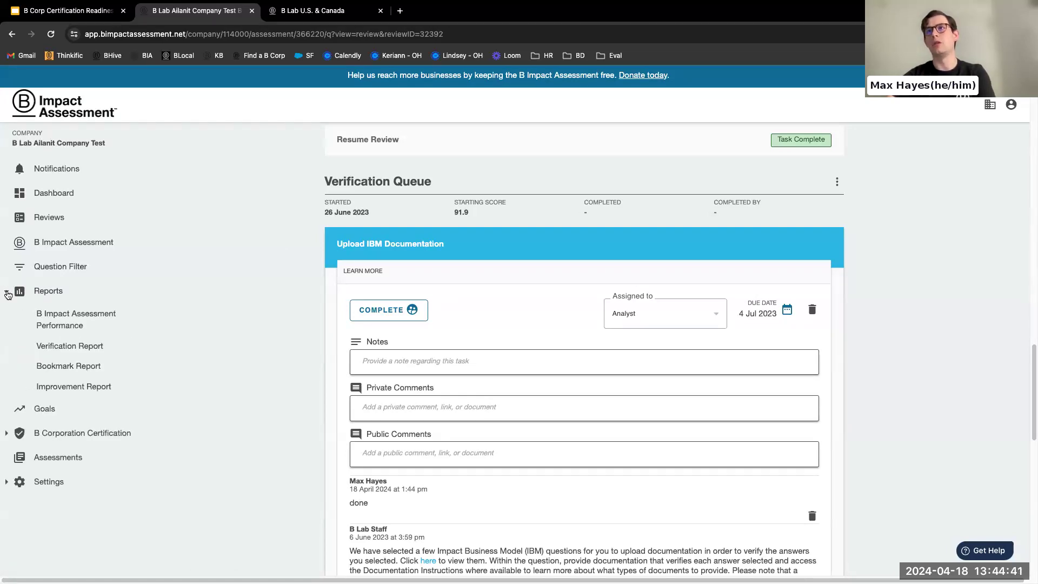
left_click(72, 346)
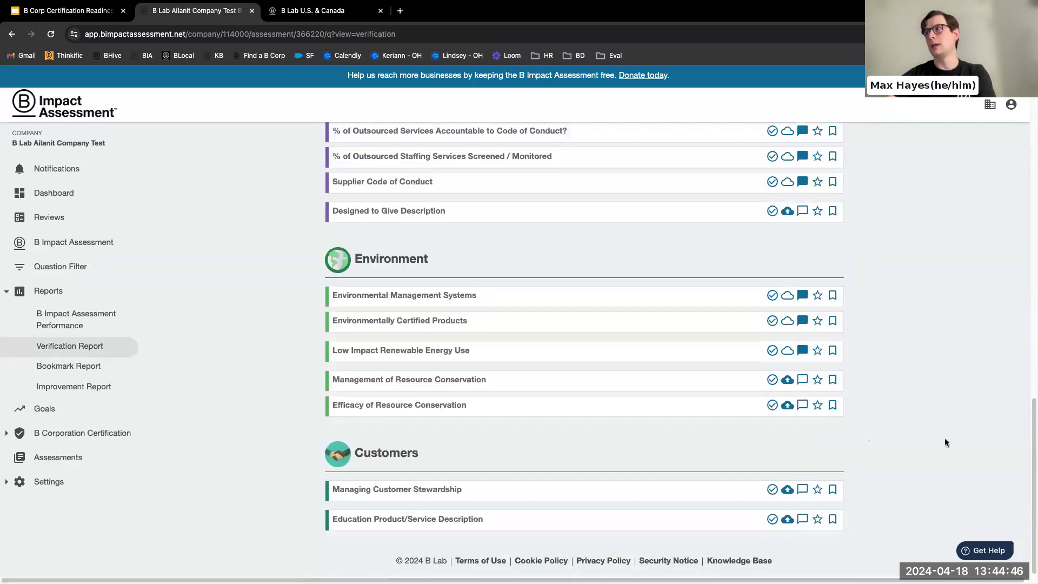
left_click_drag(1031, 470, 995, 237)
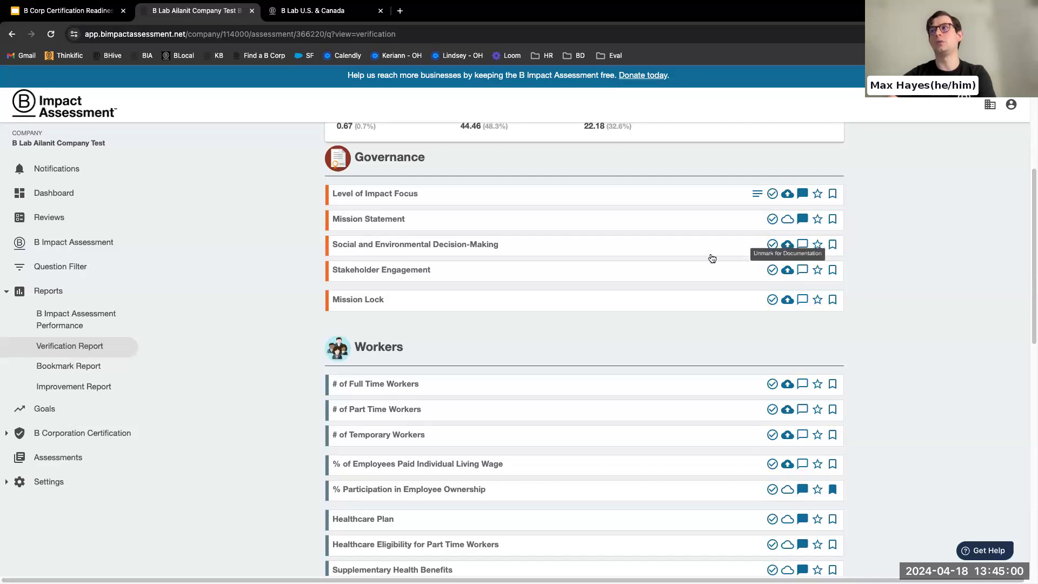
Inspect the Stakeholder Engagement question's activity section and public comment editor, leaving the comment empty, and collapse the question.
left_click(711, 277)
left_click_drag(1031, 222, 1030, 317)
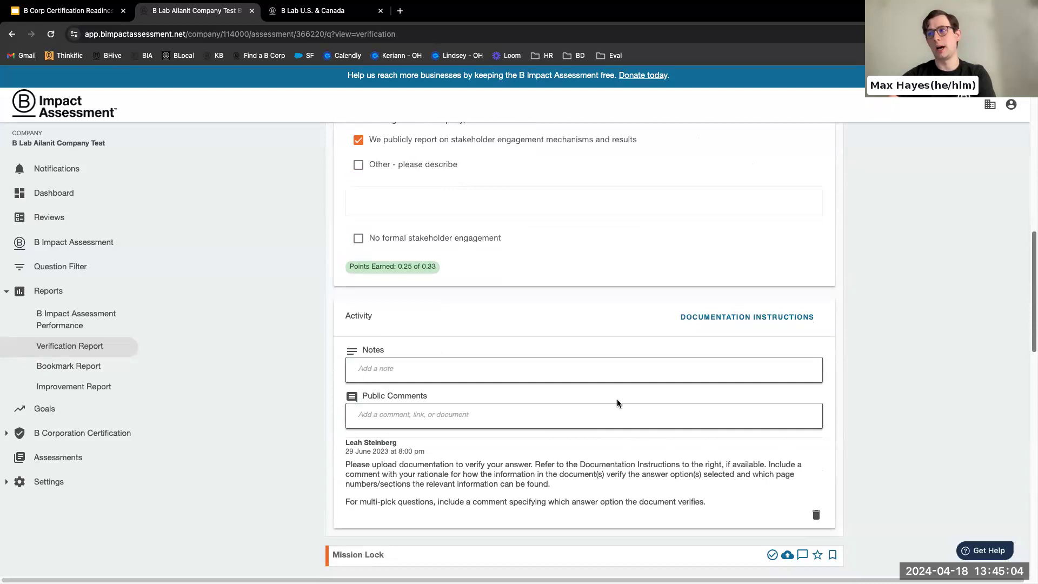
left_click(453, 412)
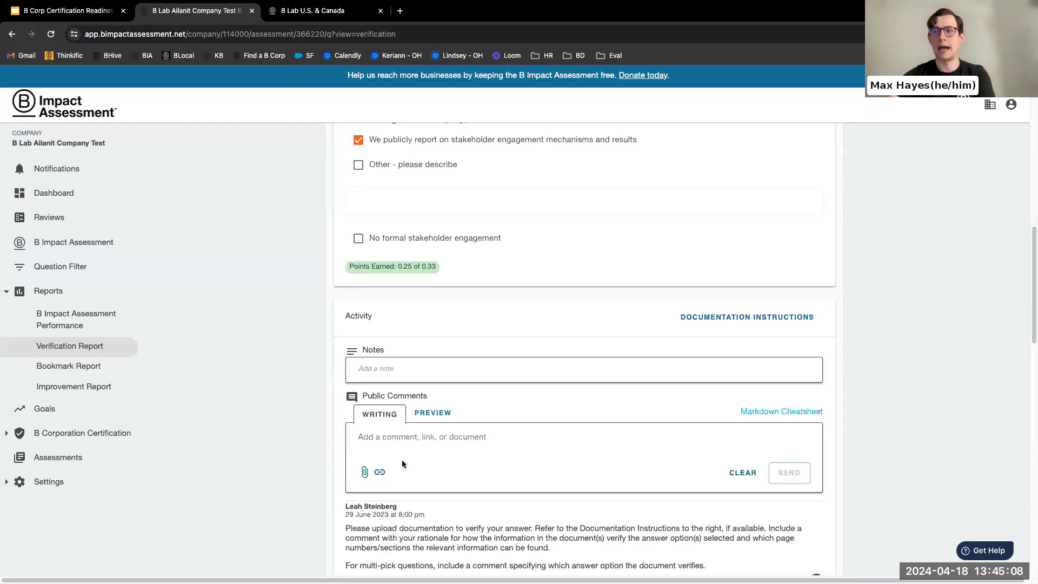
left_click(741, 471)
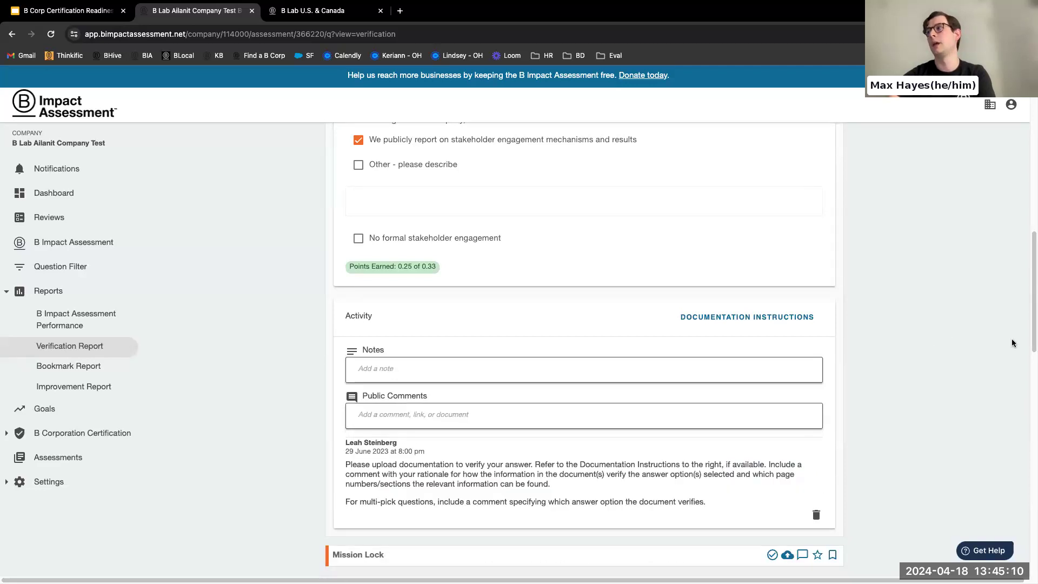
scroll(1011, 302, "up", 6)
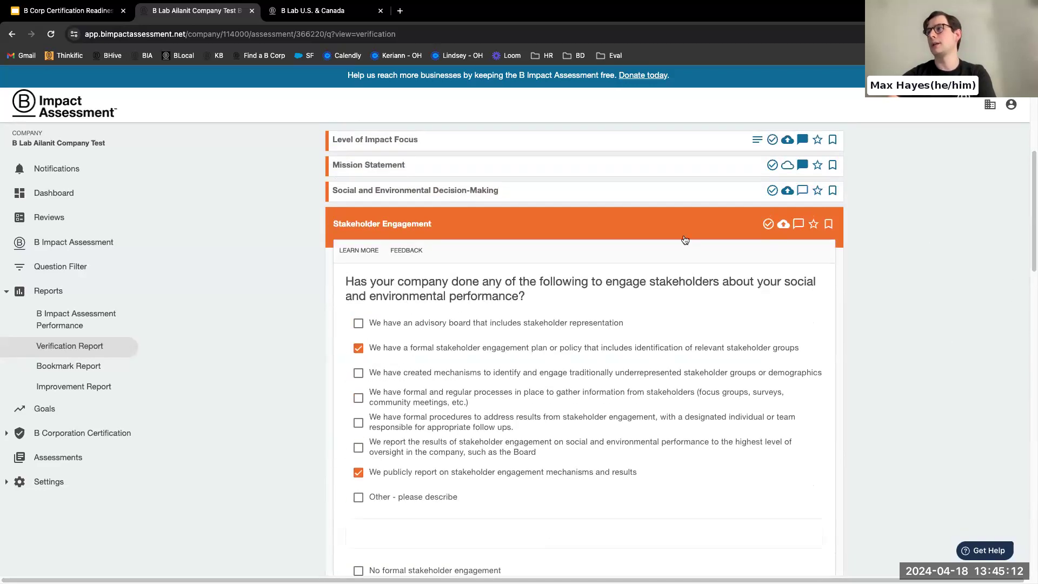
left_click(685, 239)
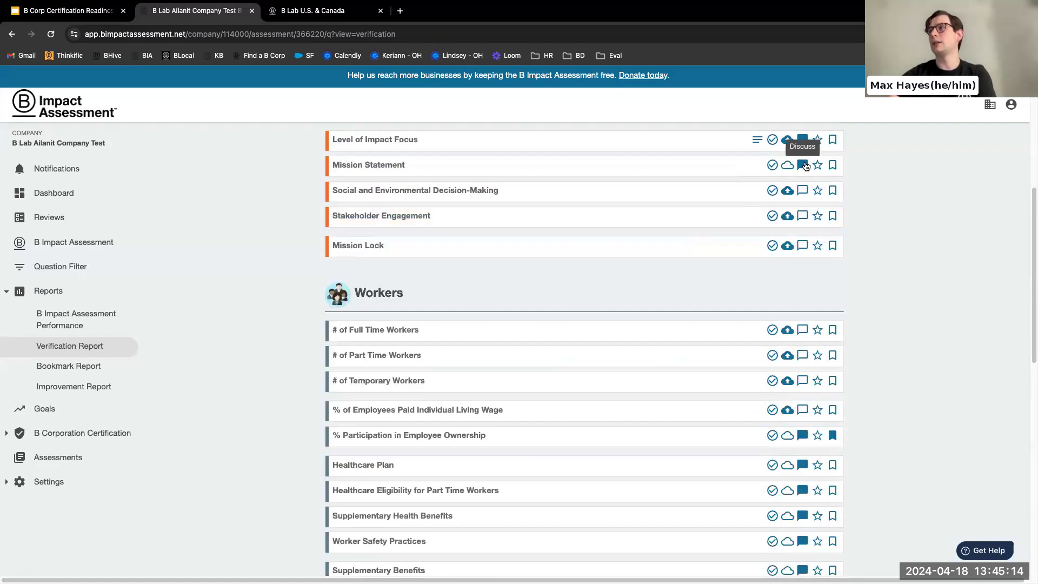
Check the Mission Statement question's answer and activity section, collapse it, and return to the Verification Report's summary.
left_click(731, 170)
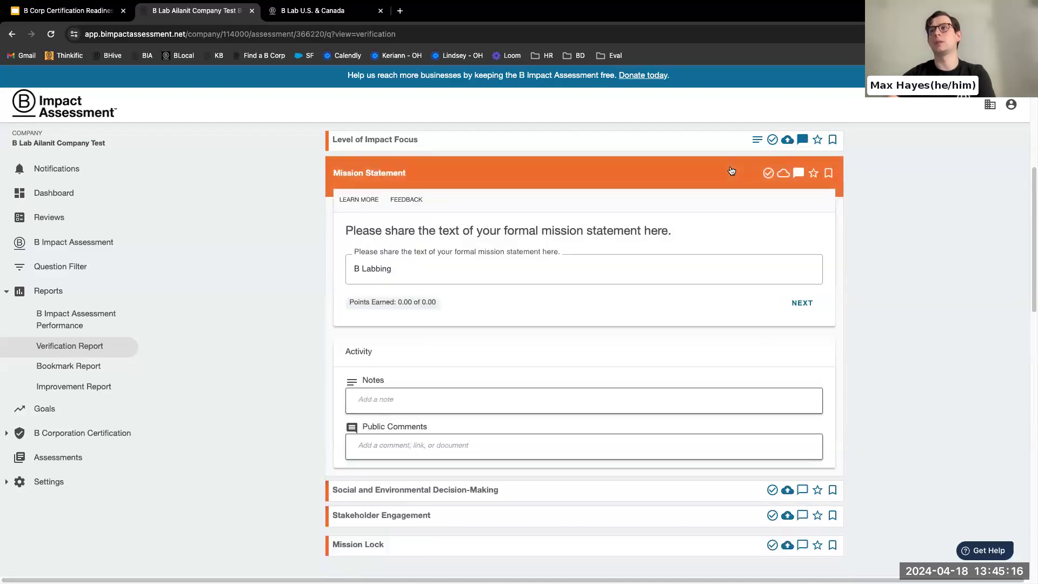
left_click(744, 171)
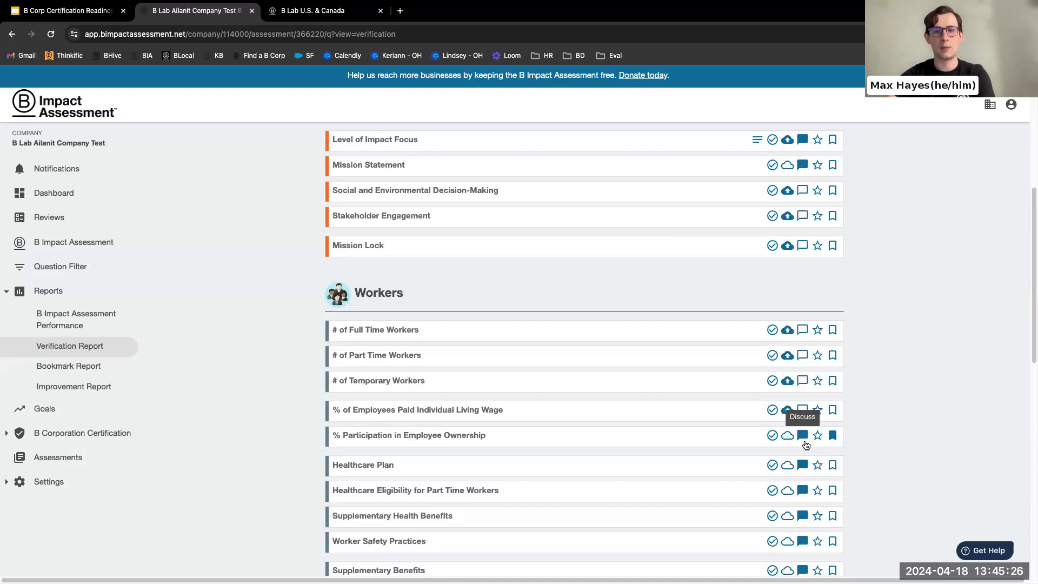
left_click_drag(1032, 357, 1032, 367)
scroll(972, 278, "up", 7)
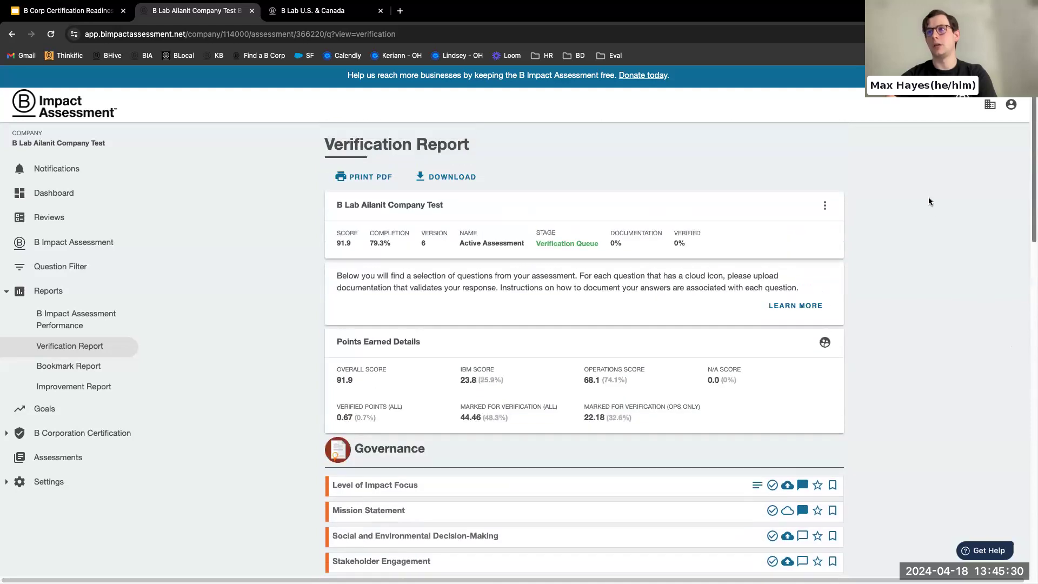
Find the Governing Body Characteristics question under Ethics & Transparency in the Question Filter and view its explanations.
left_click(40, 270)
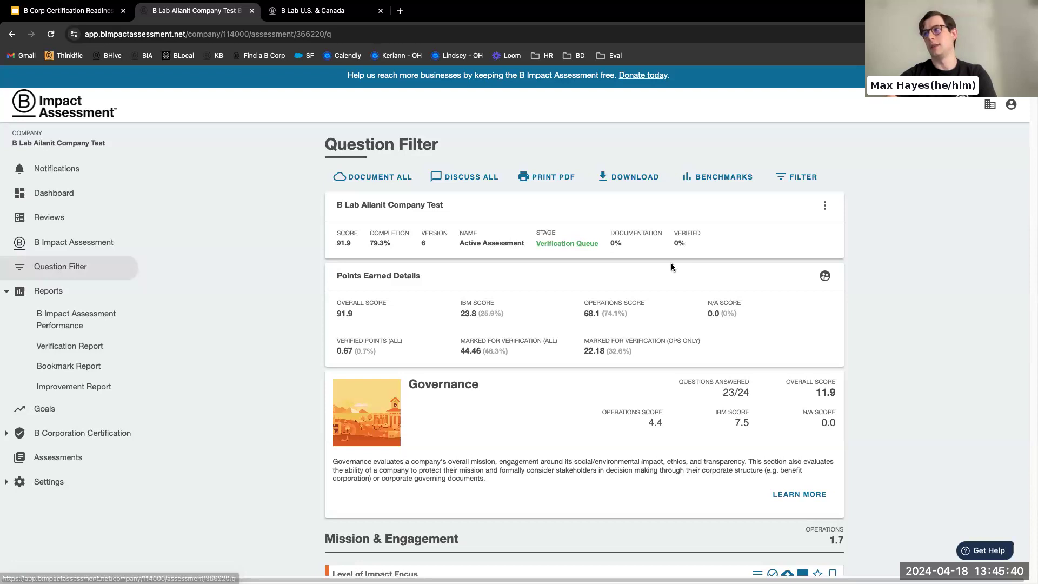
scroll(970, 186, "down", 8)
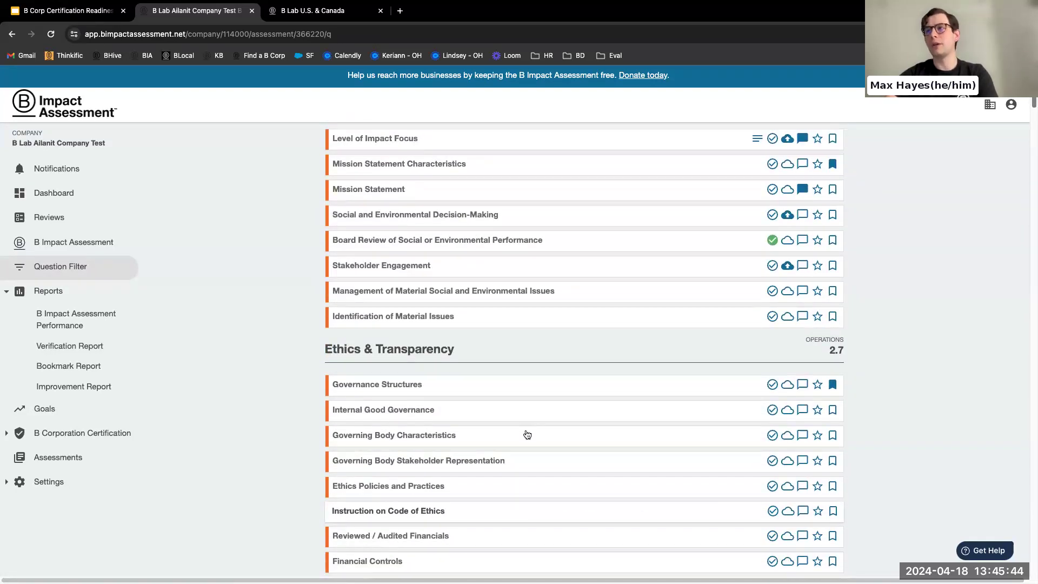
left_click(528, 434)
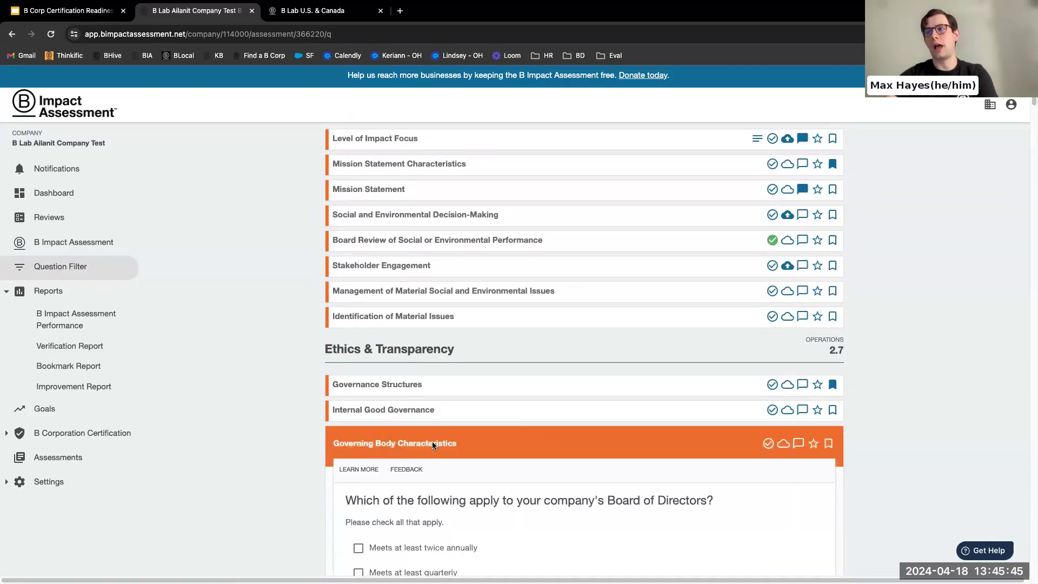
left_click(357, 470)
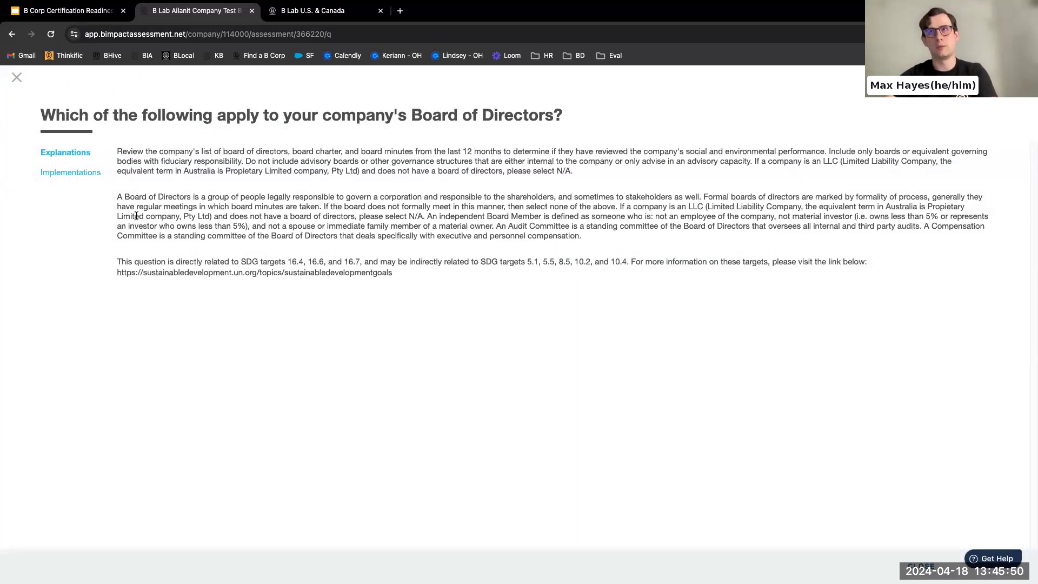
View the implementation guidance for the Board of Directors question, close its guidance, and collapse the Governing Body Characteristics question.
left_click(70, 173)
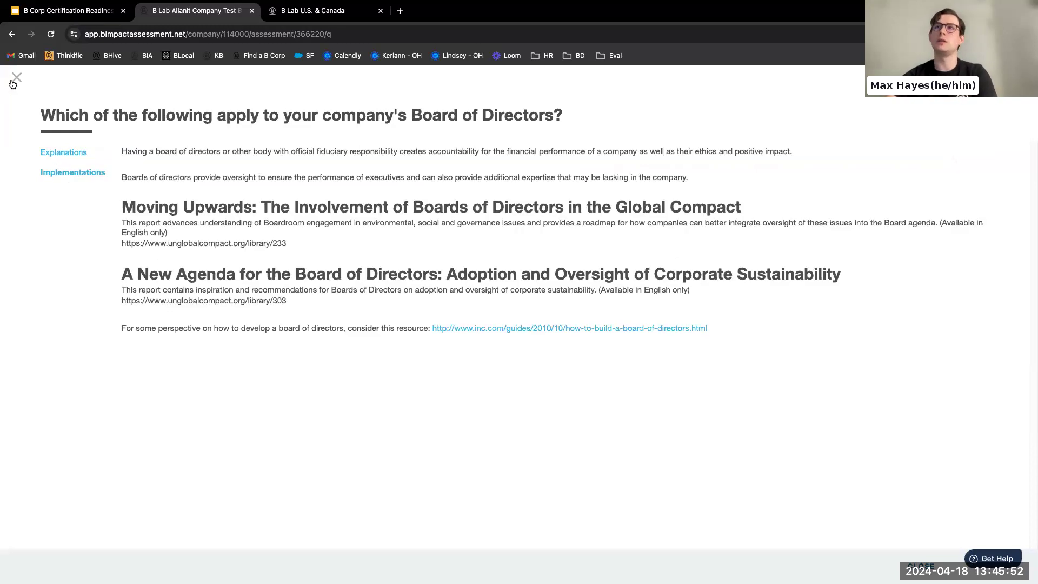
left_click(15, 80)
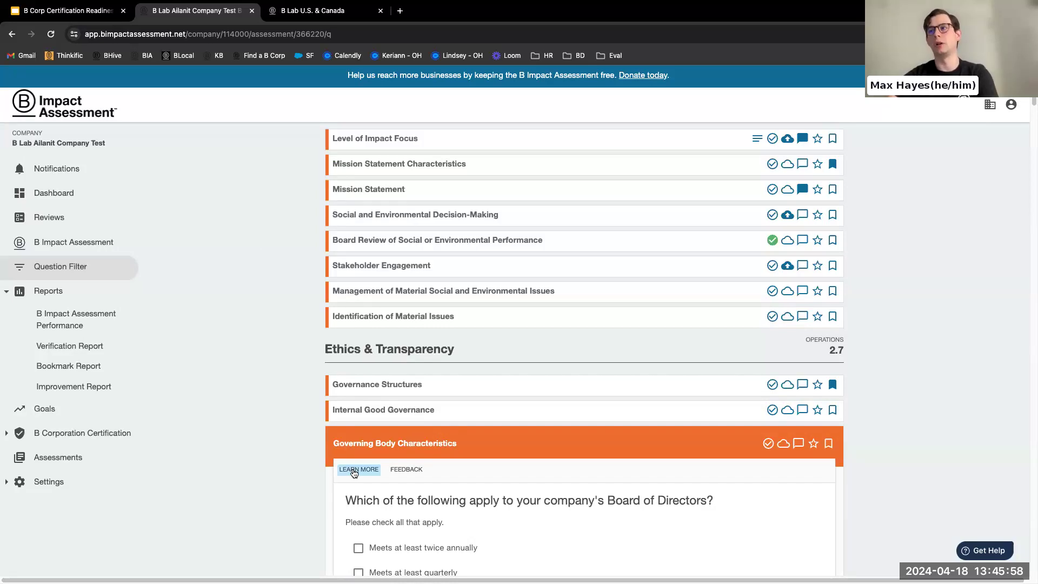
left_click(620, 439)
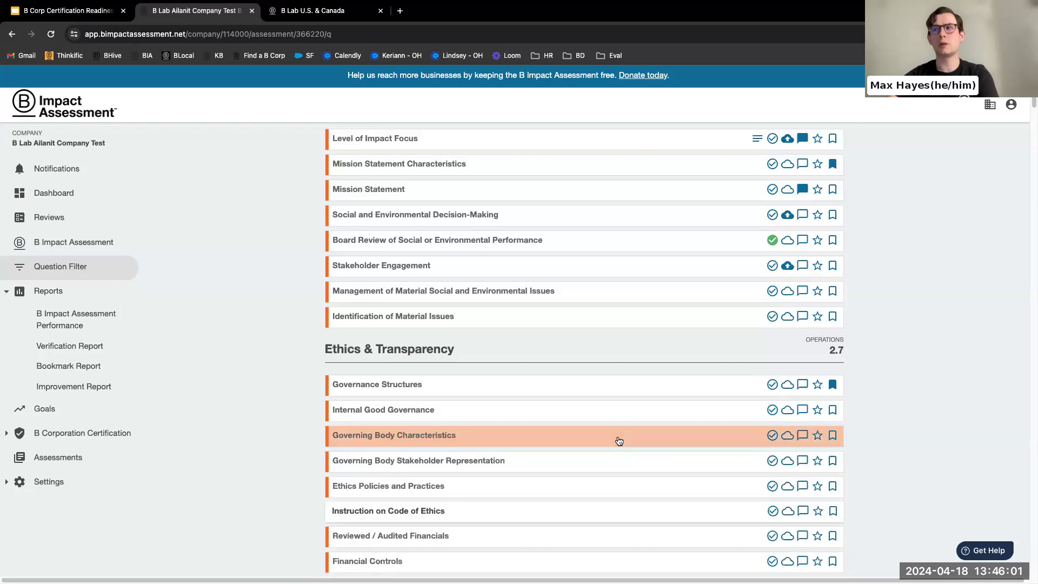
Search the help knowledge base for "full time" and read the article on calculating the Full-time Equivalency (FTE) workforce.
left_click(984, 552)
left_click(842, 301)
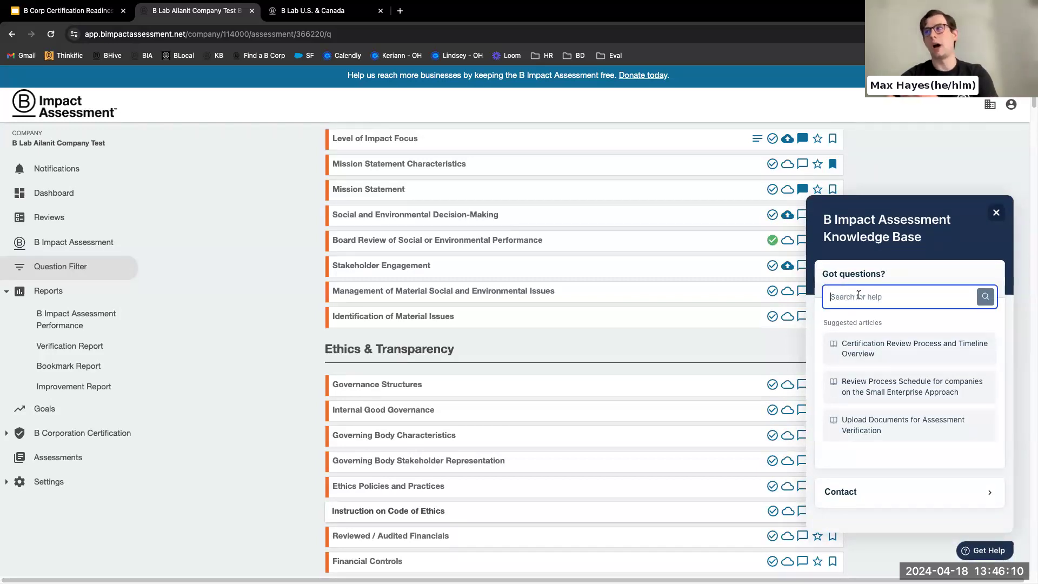
type("full time")
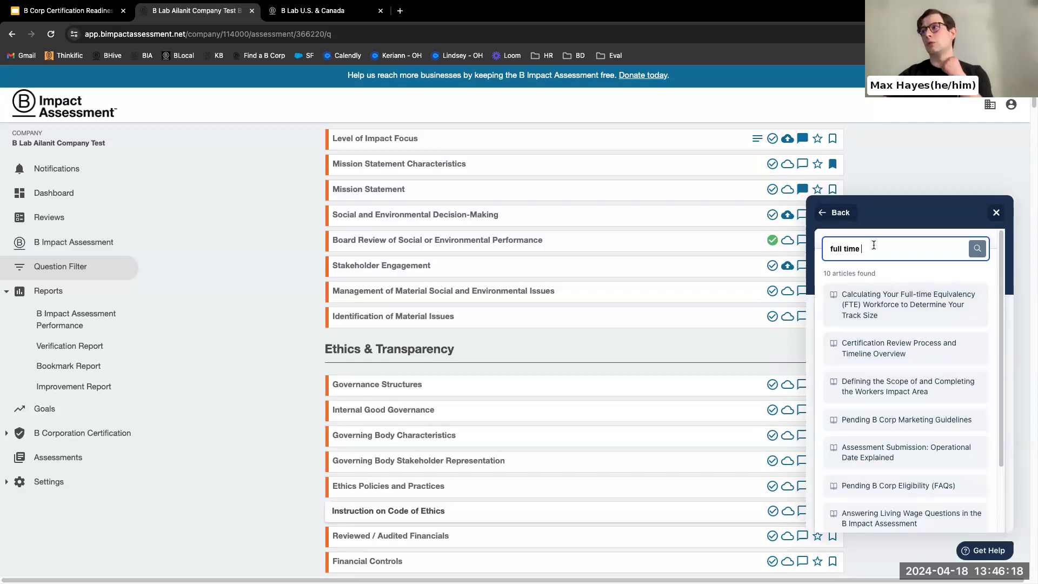
left_click(907, 306)
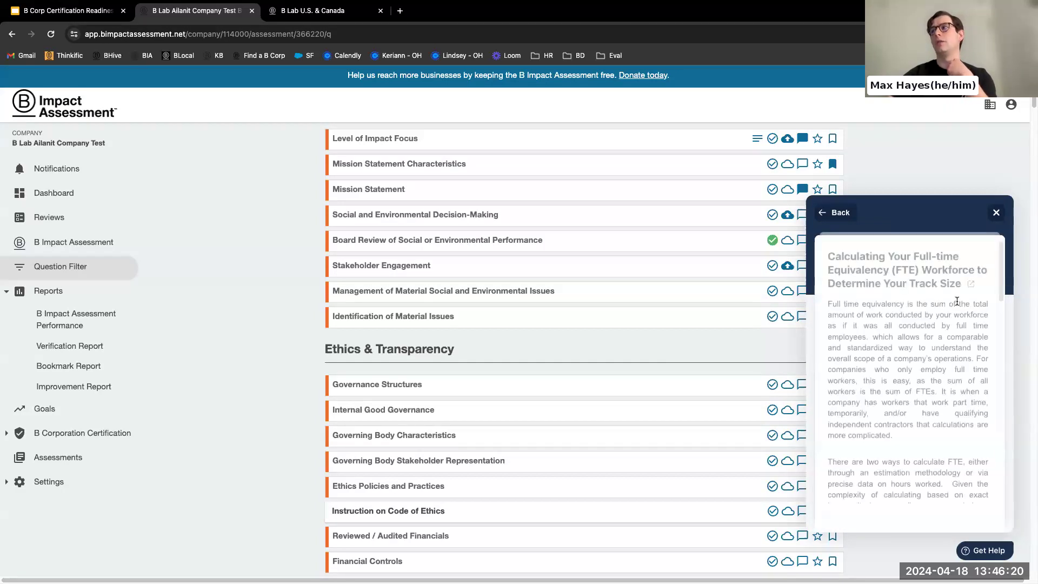
scroll(1003, 300, "down", 3)
scroll(1003, 301, "down", 5)
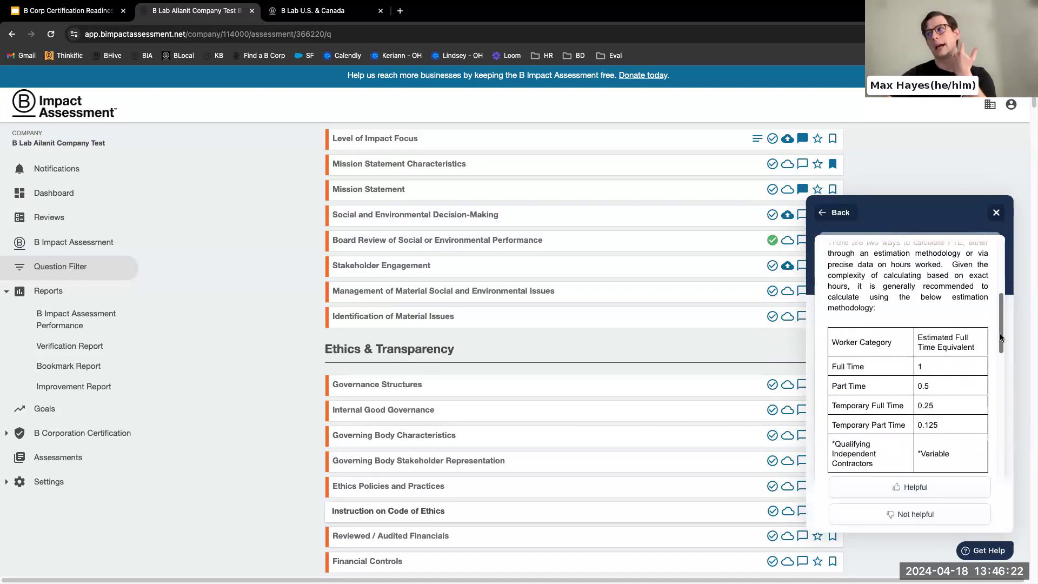
scroll(1000, 315, "up", 10)
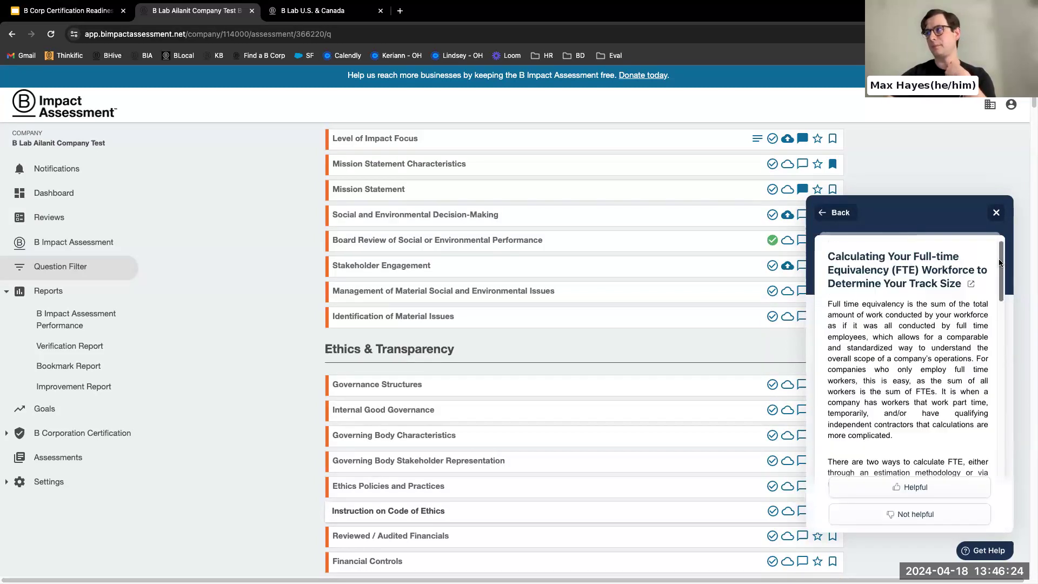
Open the Full-time Equivalency article in the Support Portal and go to the portal's home page.
left_click(971, 285)
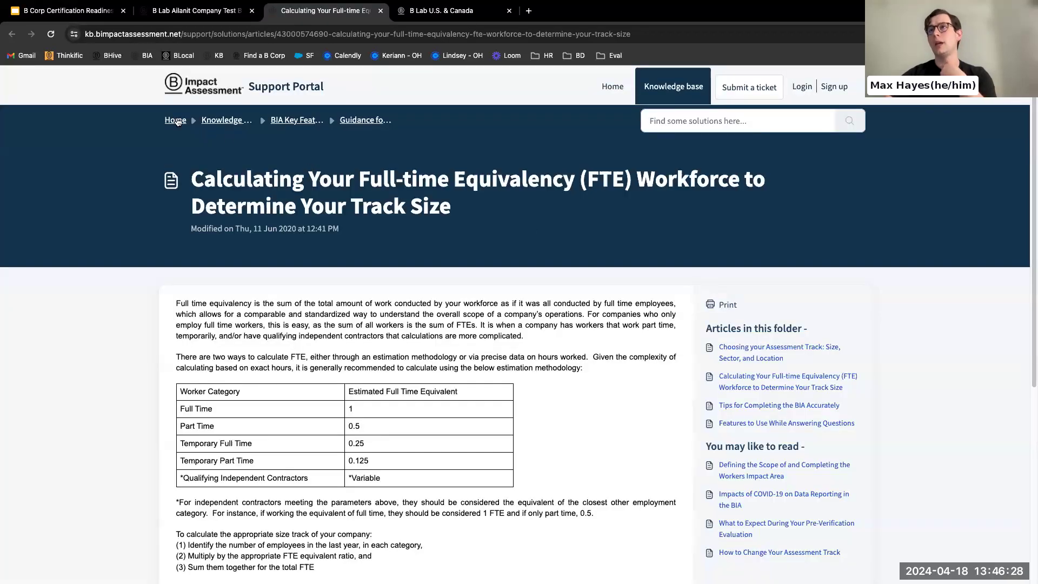
left_click(176, 120)
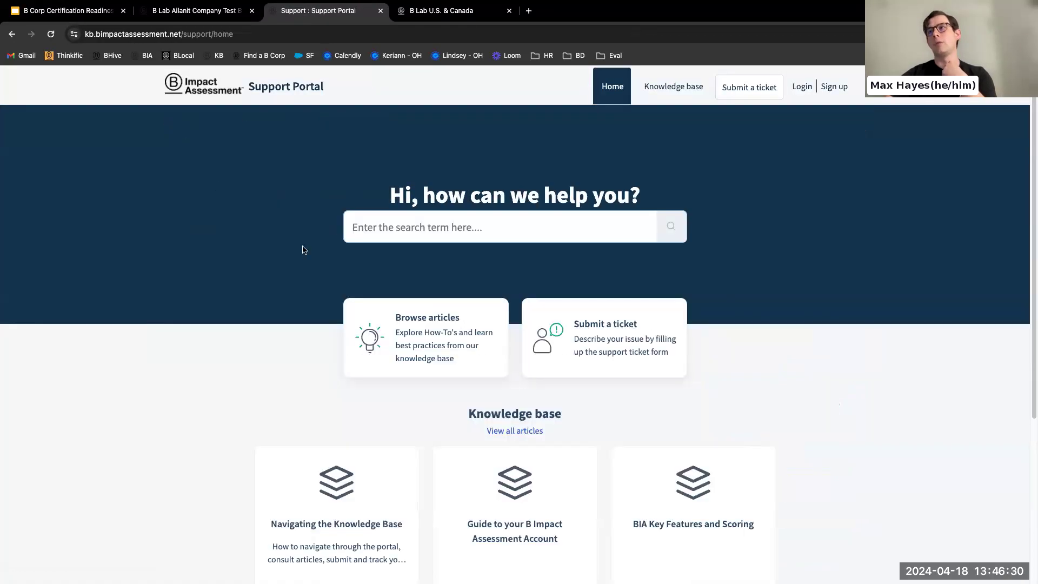